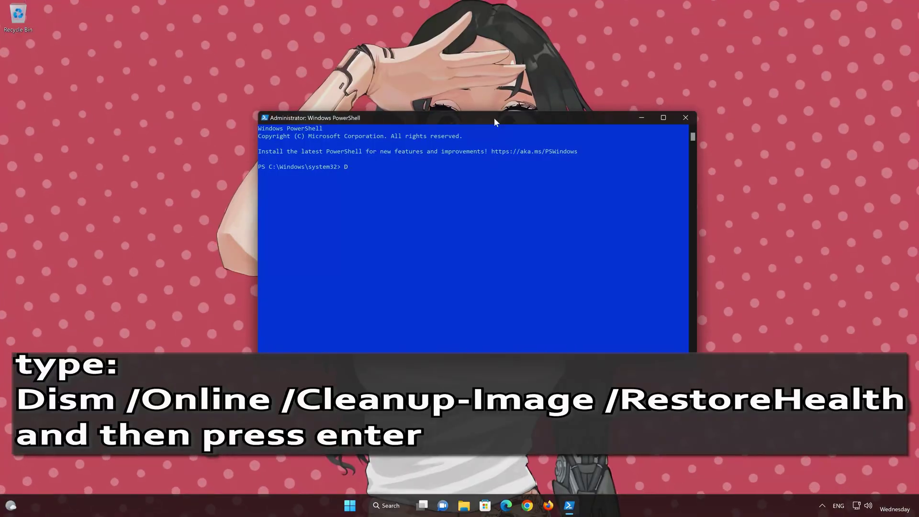
# Run Dism /Online /Cleanup-Image /RestoreHealth in the elevated PowerShell session, and exit the session once the command has run.
pyautogui.write('Dism /Online /Cleanu')
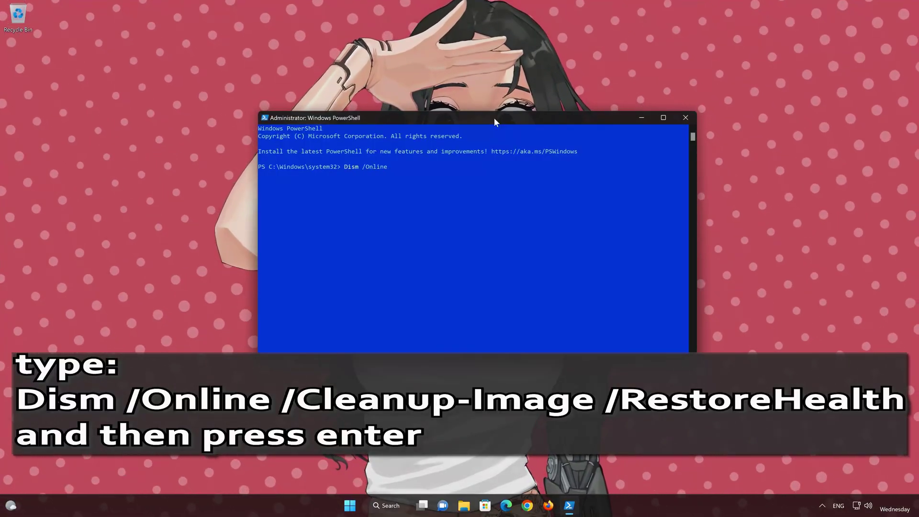
pyautogui.write('p-Image')
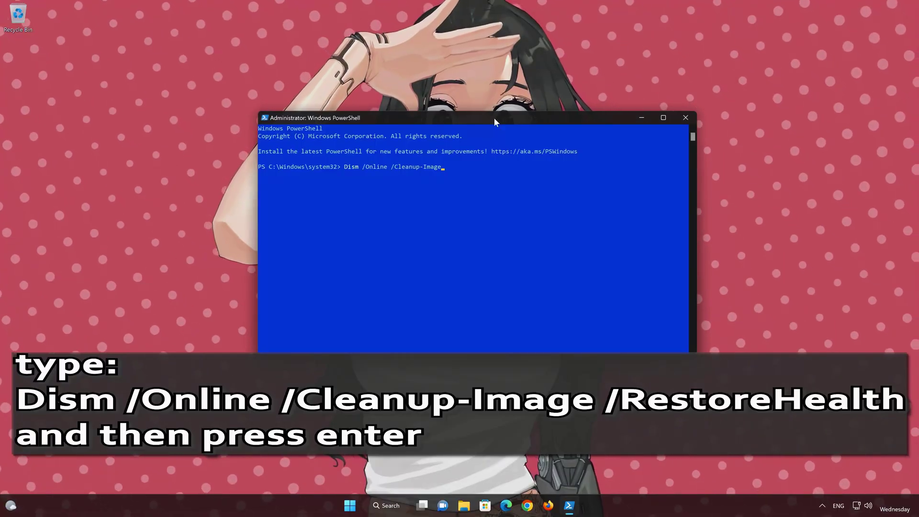
pyautogui.write(' /')
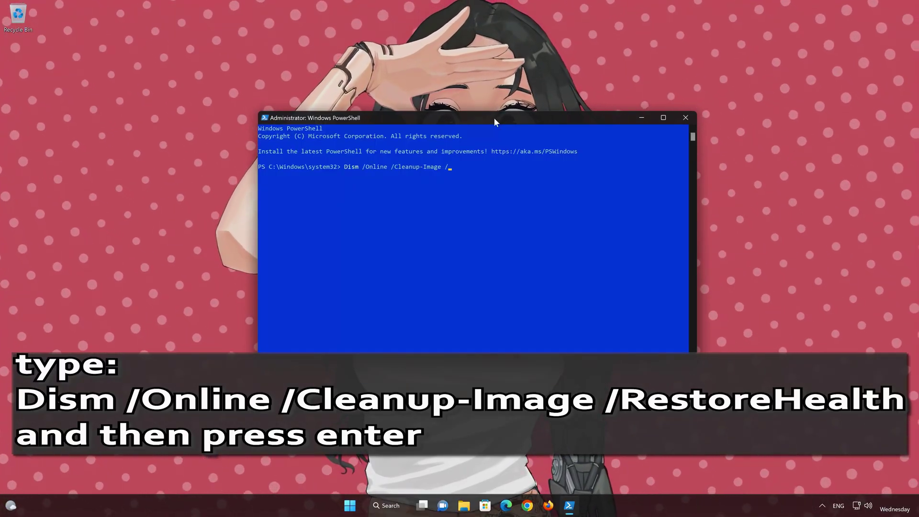
pyautogui.write('R')
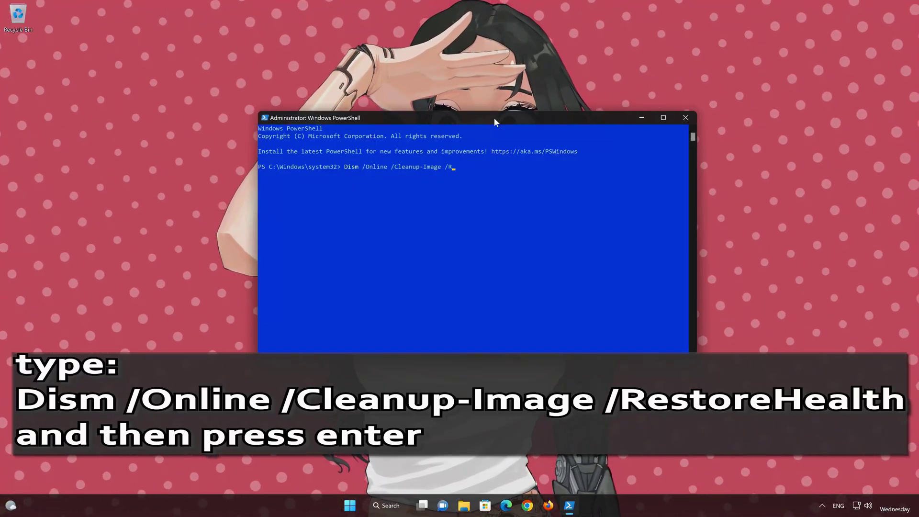
pyautogui.write('estoreHealth')
pyautogui.press('Return')
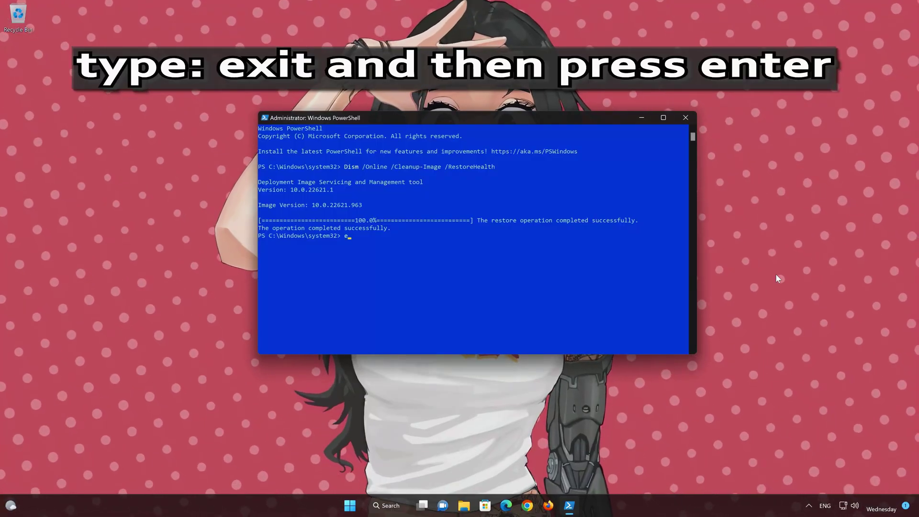
pyautogui.write('exit')
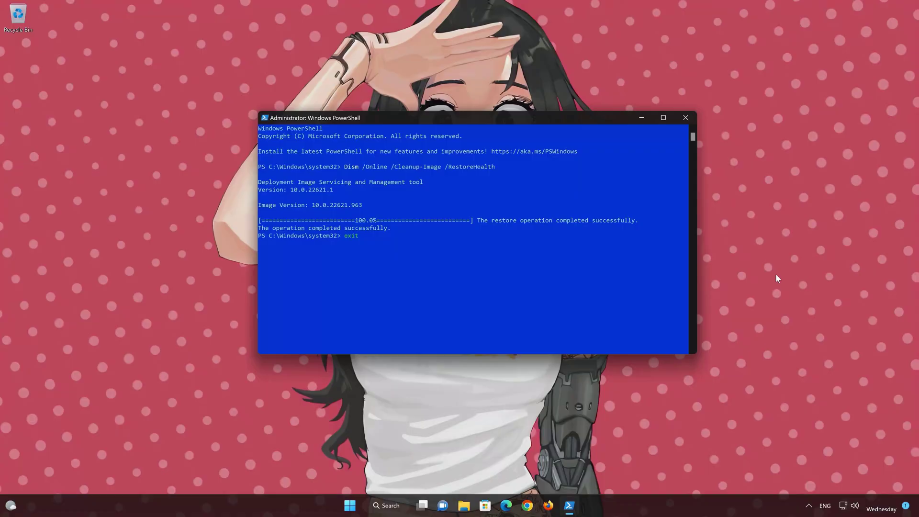
pyautogui.press('Return')
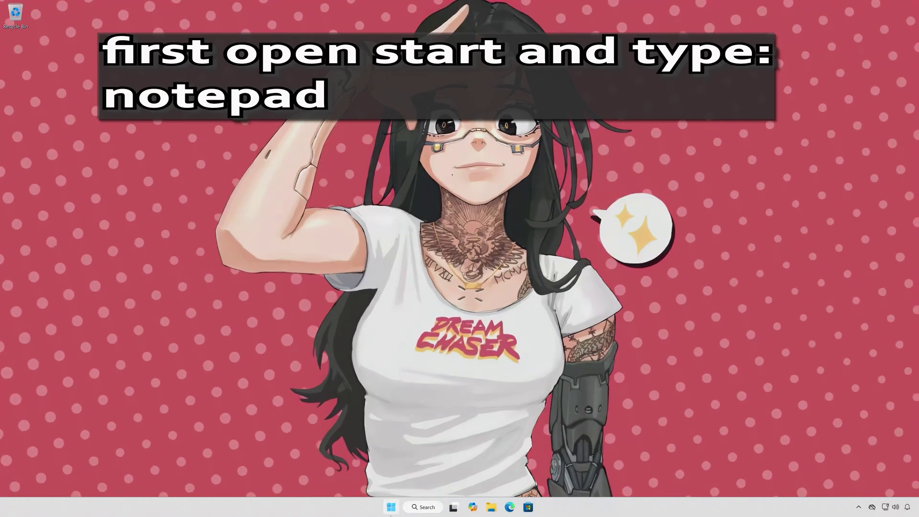
# Open Notepad and paste the copied Windows Update reset script into the blank document.
pyautogui.click(391, 512)
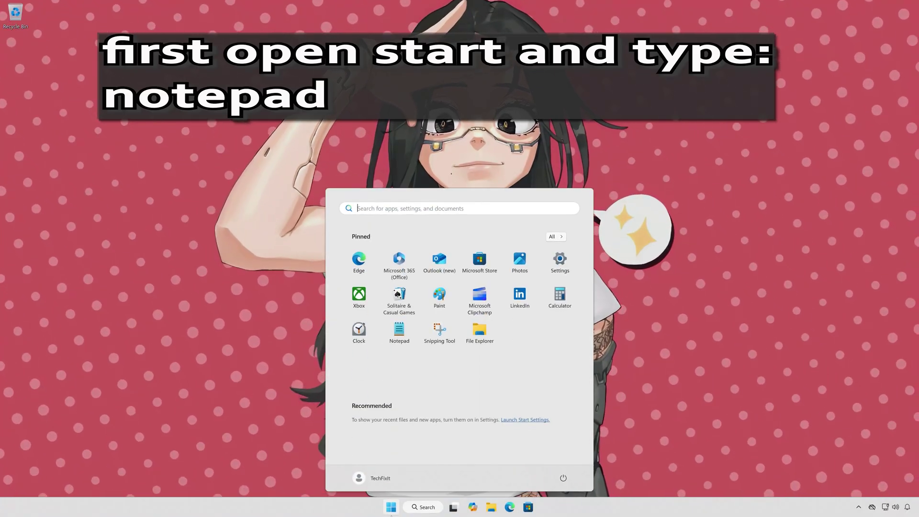
pyautogui.write('not')
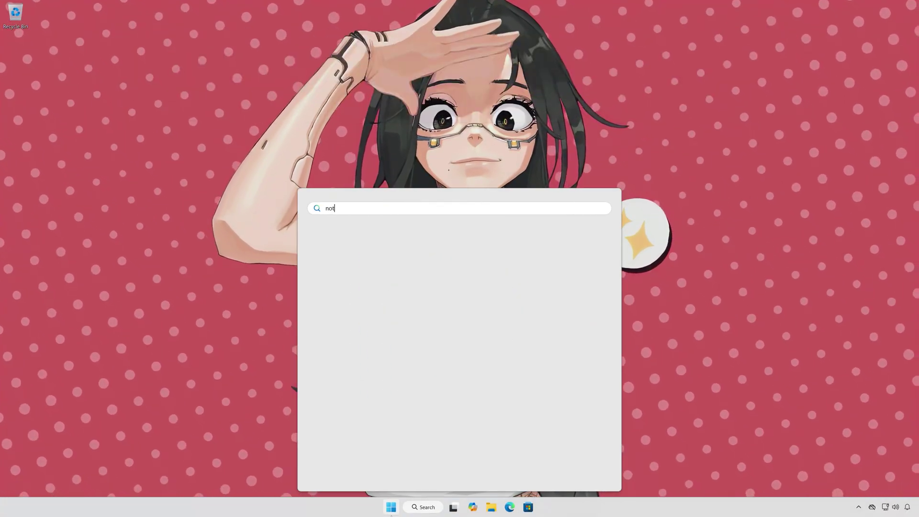
pyautogui.write('epad')
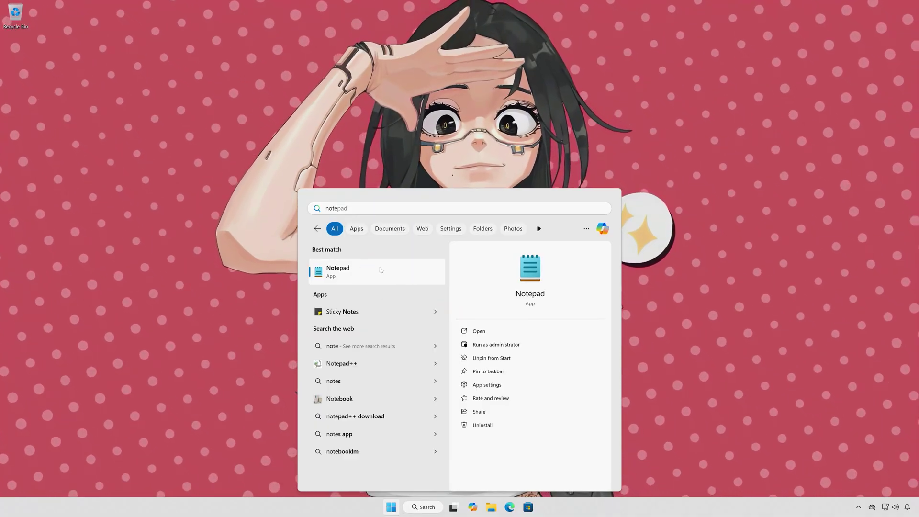
pyautogui.click(381, 270)
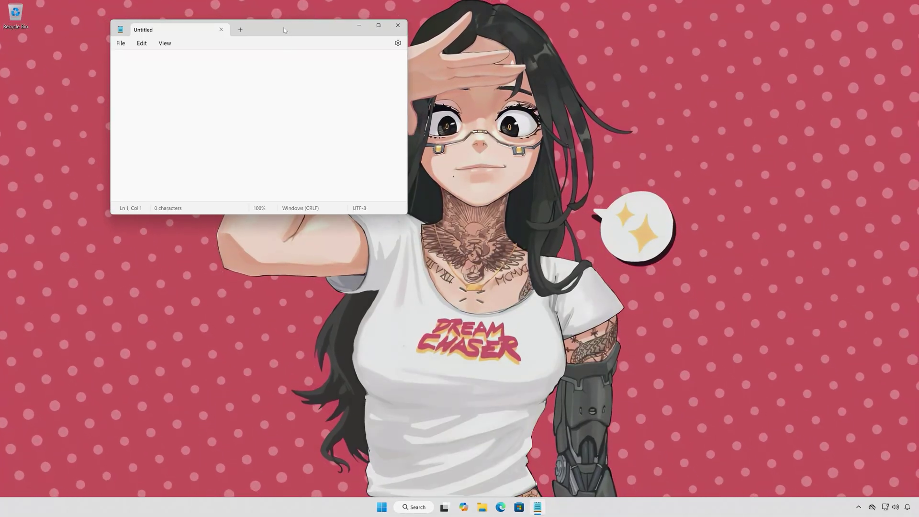
pyautogui.moveTo(284, 27); pyautogui.dragTo(489, 105)
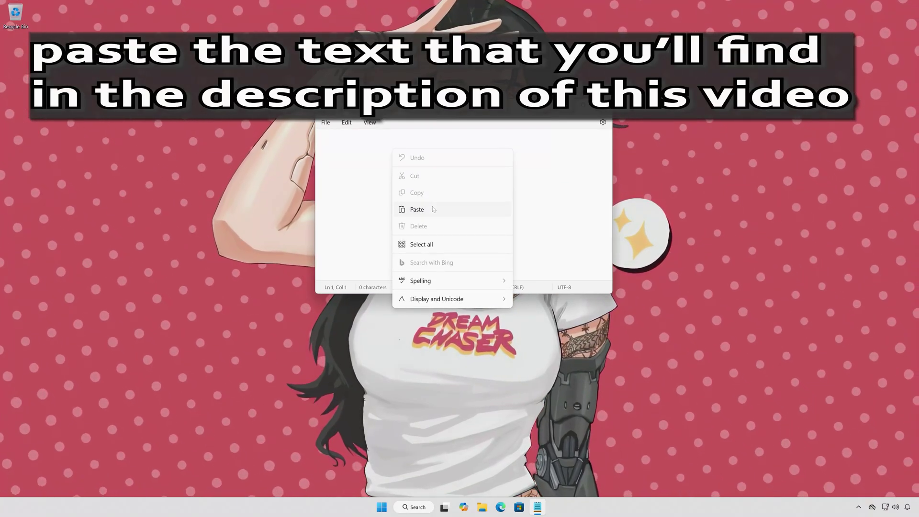
pyautogui.click(434, 210)
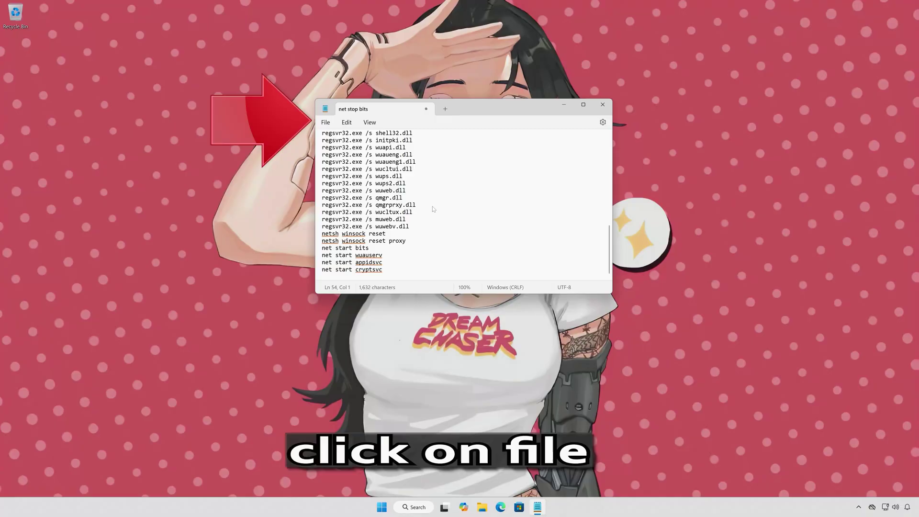
# Save the script to the Desktop as fix.bat with the file type All files, and close Notepad.
pyautogui.click(326, 127)
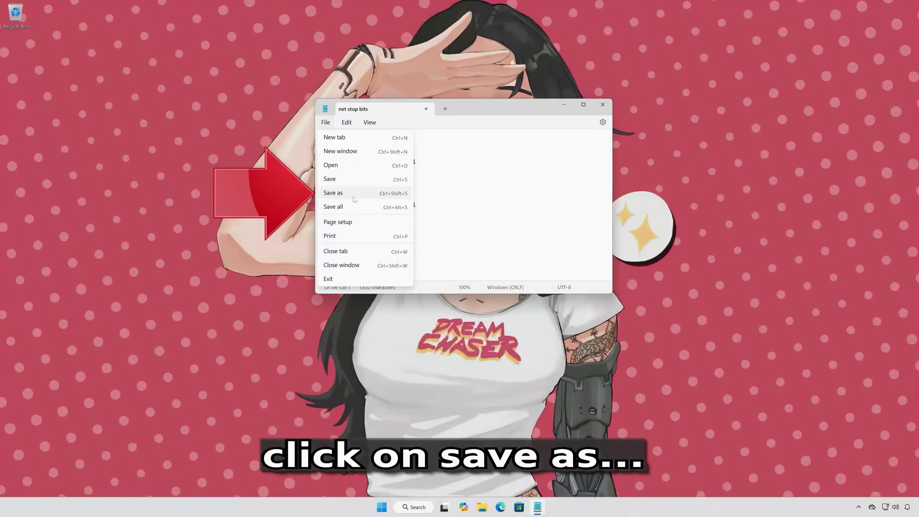
pyautogui.click(354, 199)
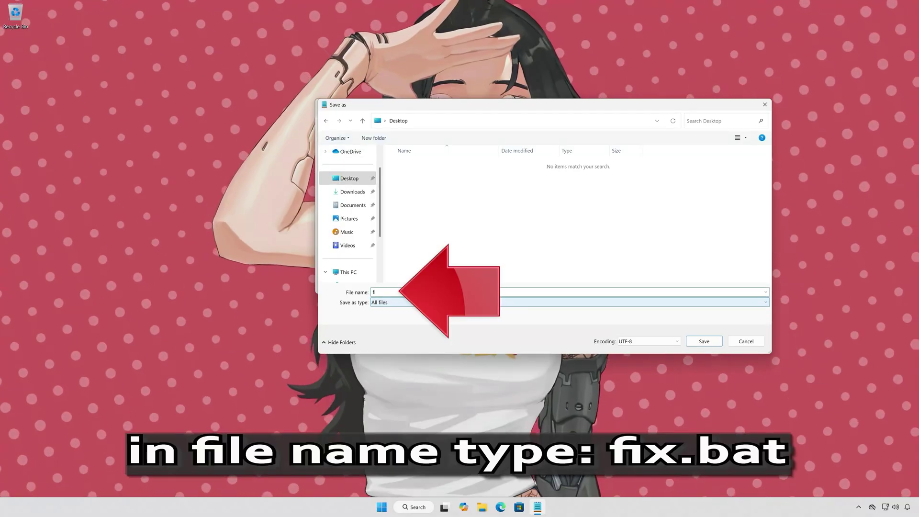
pyautogui.write('fix.bat')
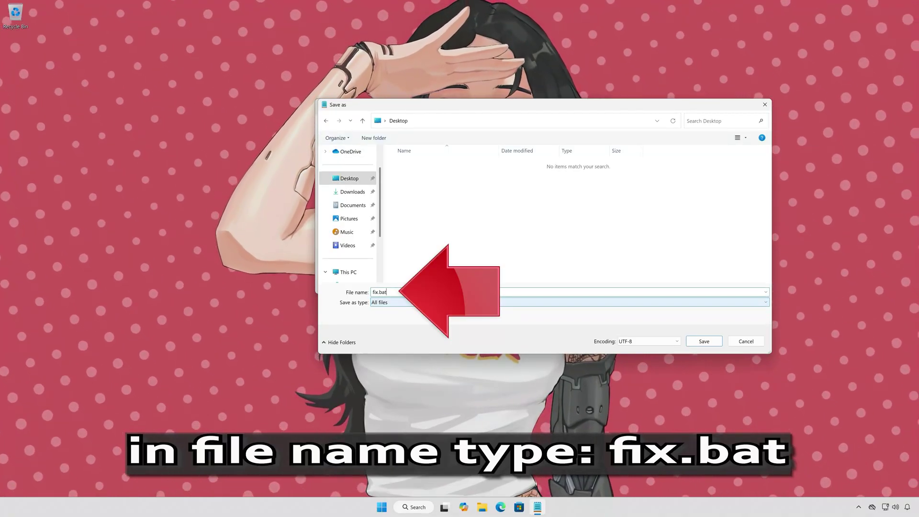
pyautogui.click(705, 341)
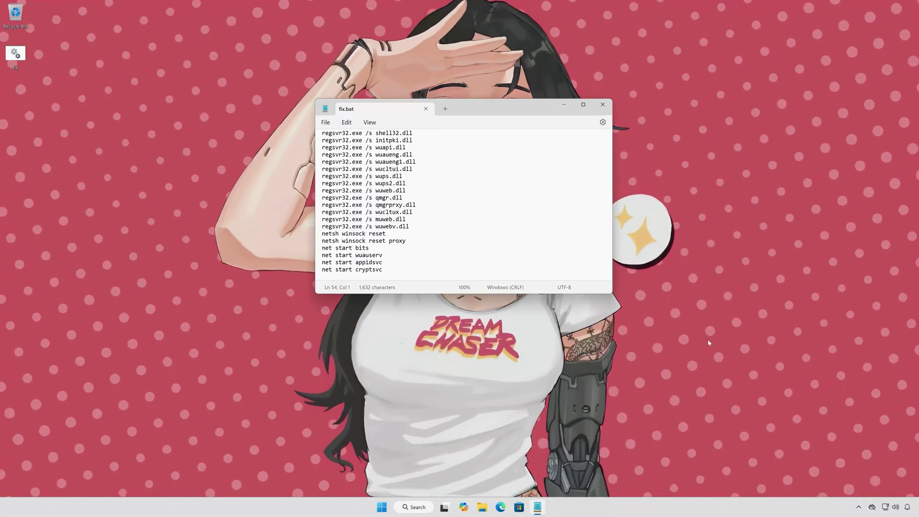
pyautogui.click(603, 105)
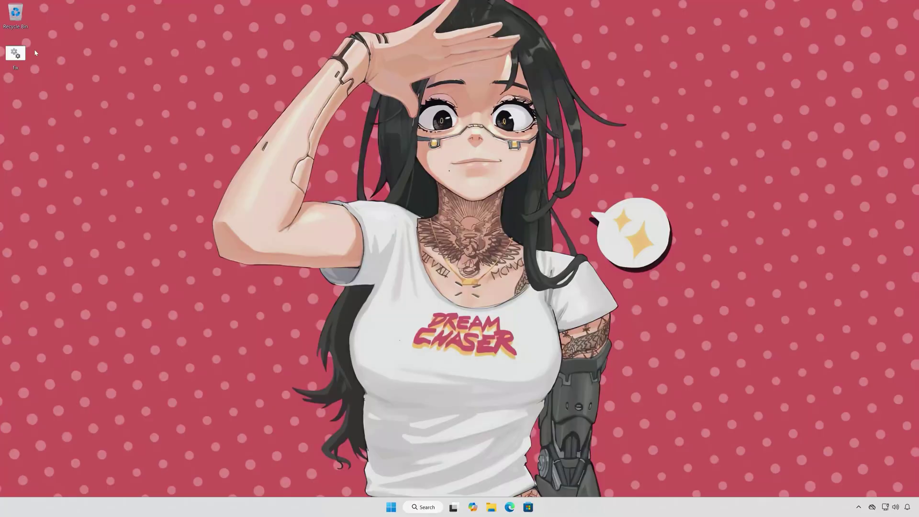
# Run the fix batch file on the desktop as administrator and allow Windows Command Processor to make changes.
pyautogui.rightClick(14, 54)
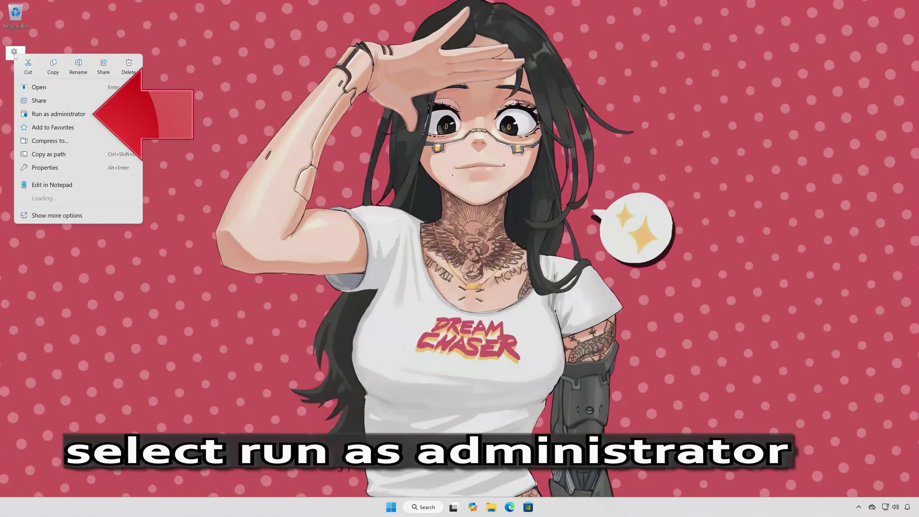
pyautogui.click(66, 115)
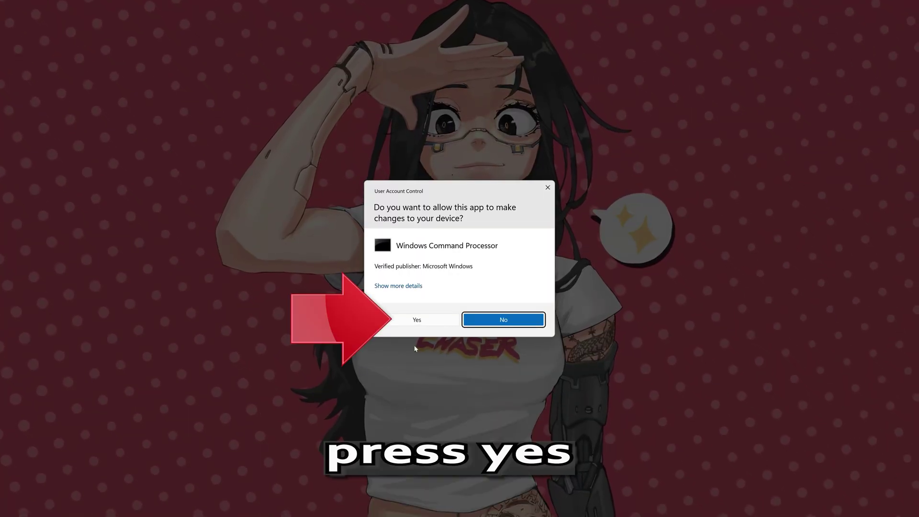
pyautogui.click(417, 320)
pyautogui.write('net stop bits')
pyautogui.press('Return')
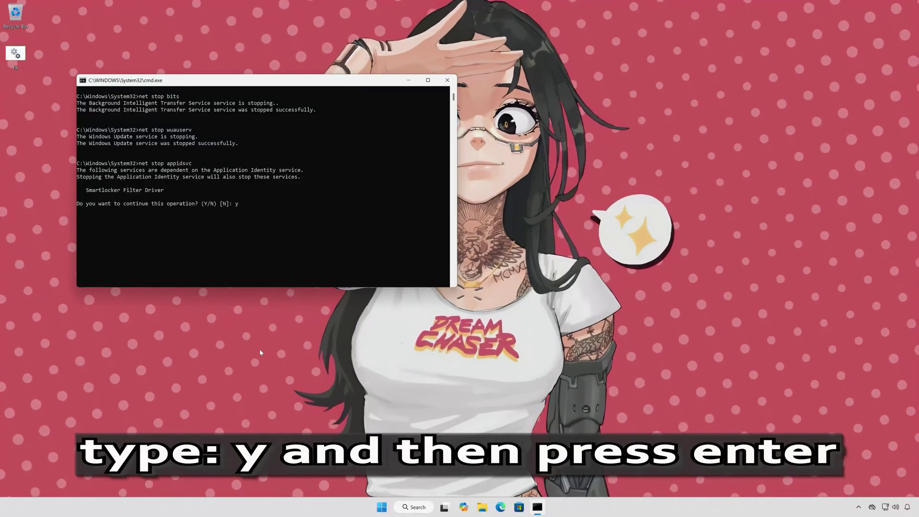
# Answer y to stopping the Application Identity service's dependent services and to deleting the files in the Network\Downloader folder.
pyautogui.write('y')
pyautogui.press('Return')
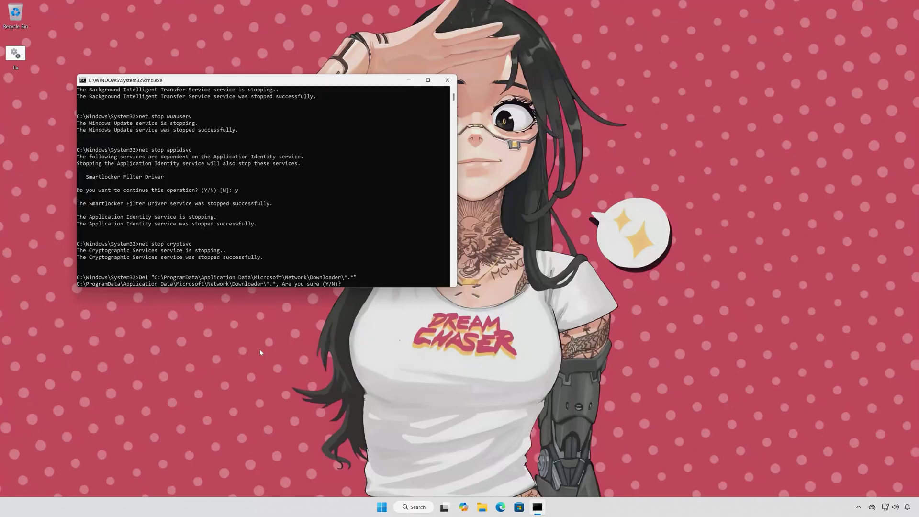
pyautogui.write('y')
pyautogui.press('Return')
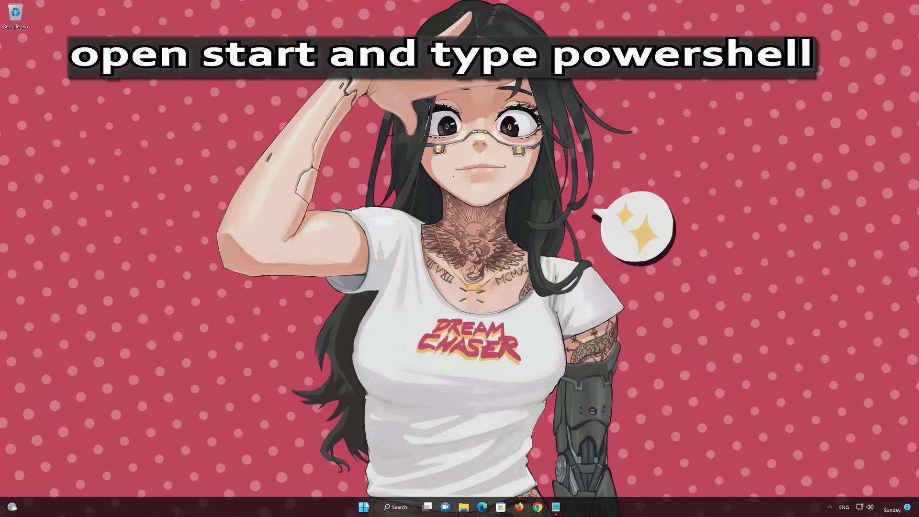
# Search for powershell, run Windows PowerShell as administrator, and allow it to make changes to the device.
pyautogui.click(363, 507)
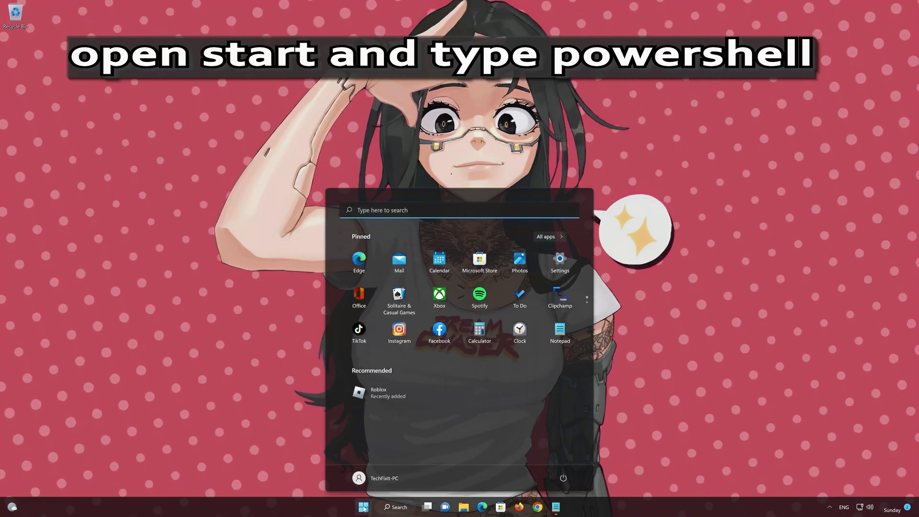
pyautogui.write('p')
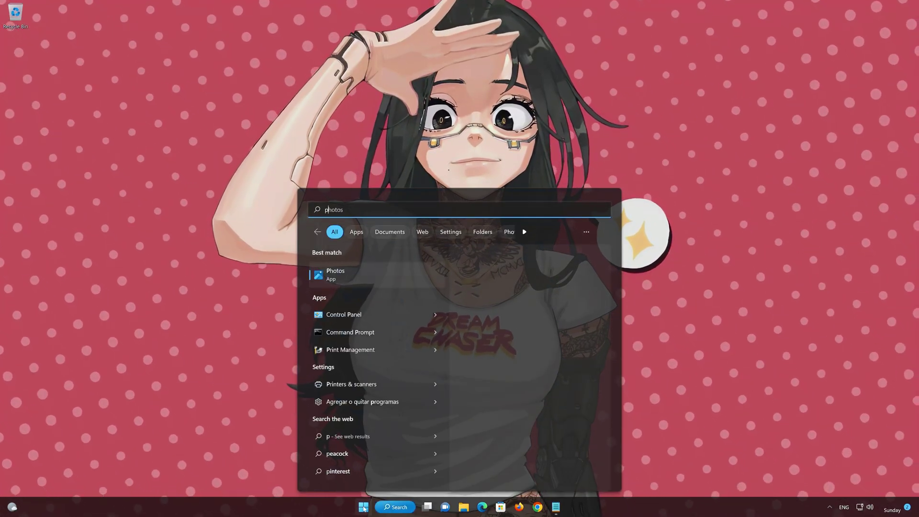
pyautogui.write('owersh')
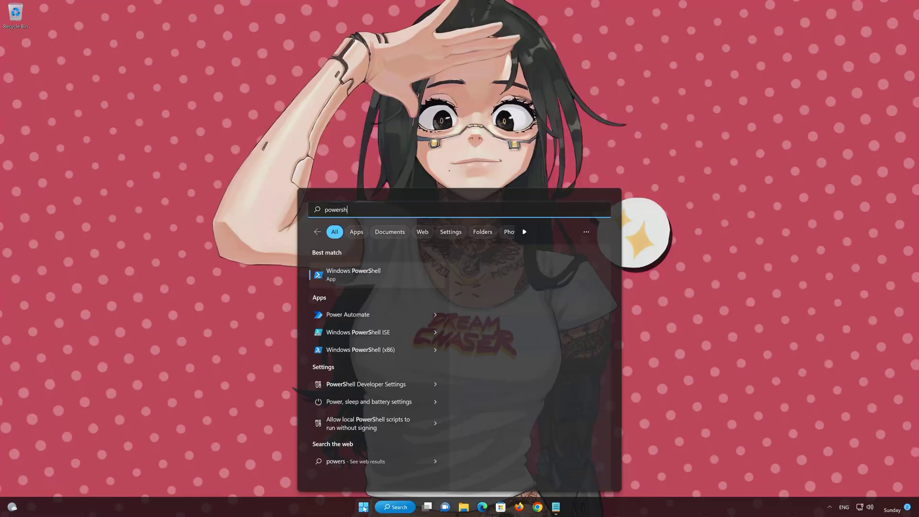
pyautogui.write('ell')
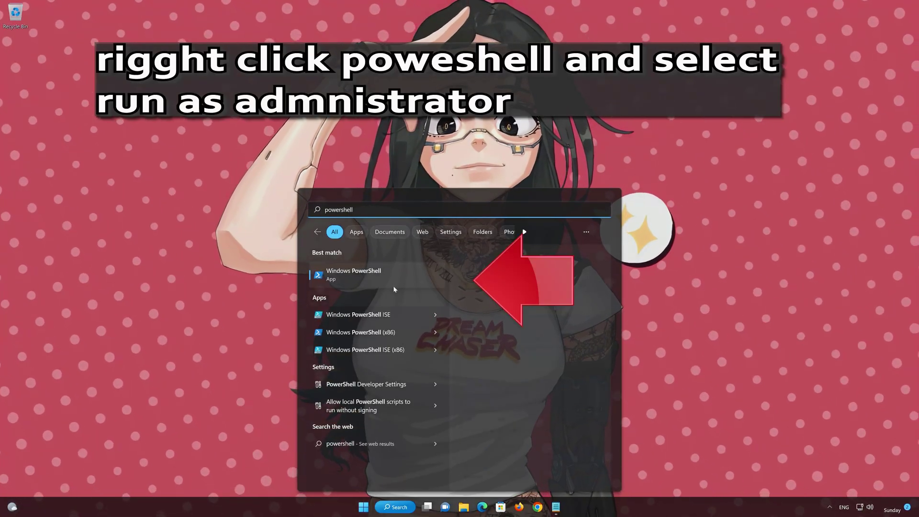
pyautogui.rightClick(396, 272)
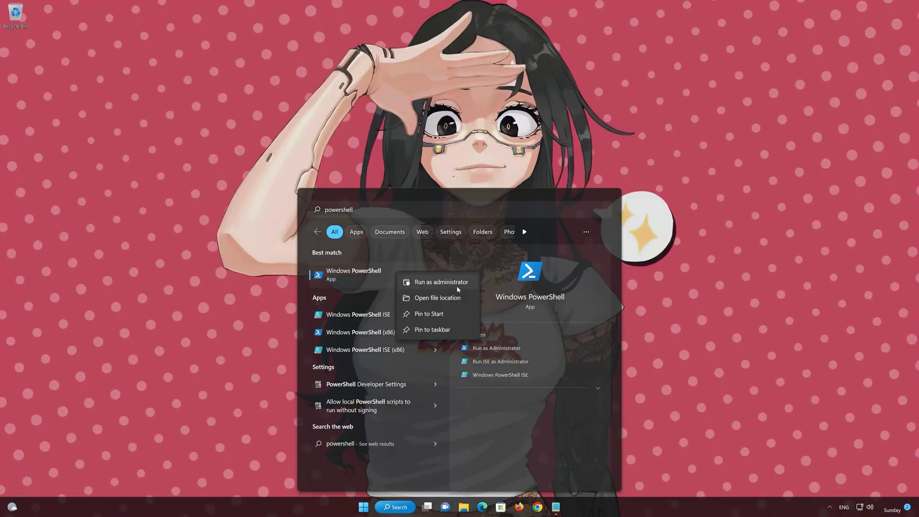
pyautogui.click(459, 283)
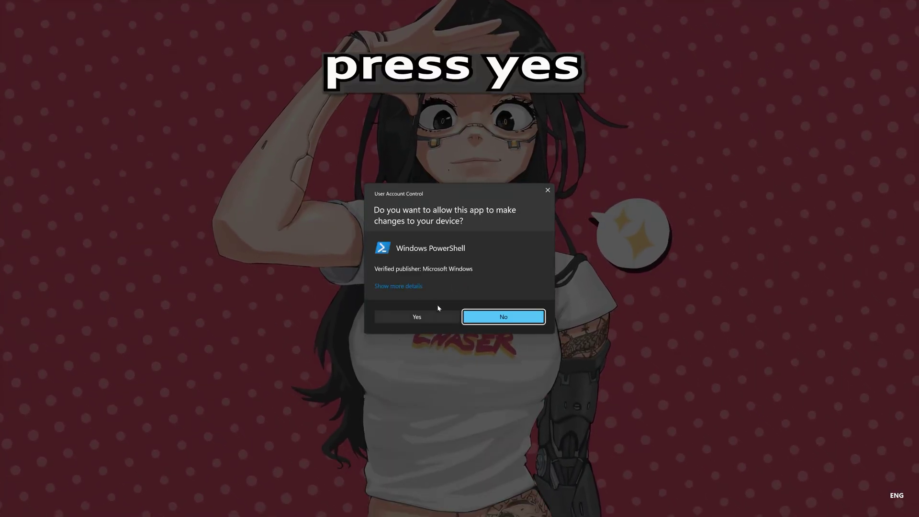
pyautogui.click(423, 318)
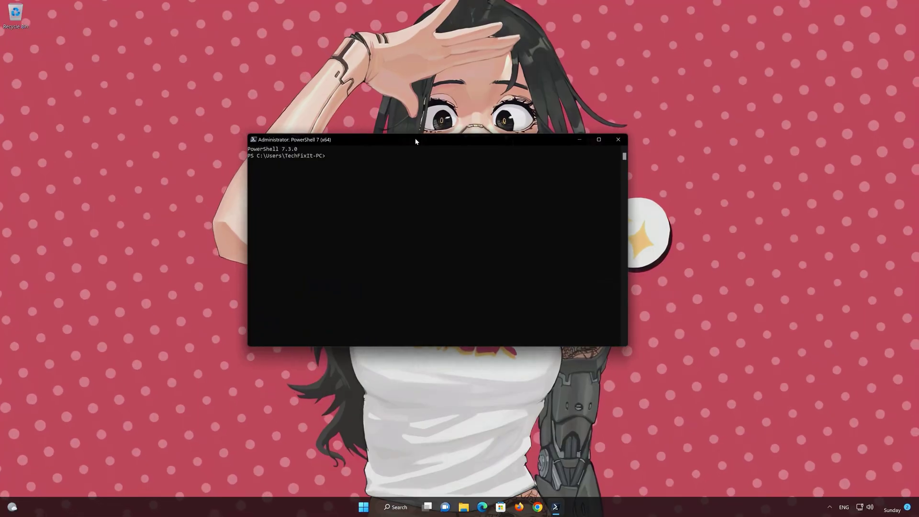
# Run sfc /scannow in the elevated PowerShell session, and exit the session once the scan has run.
pyautogui.write('sfc /scannow')
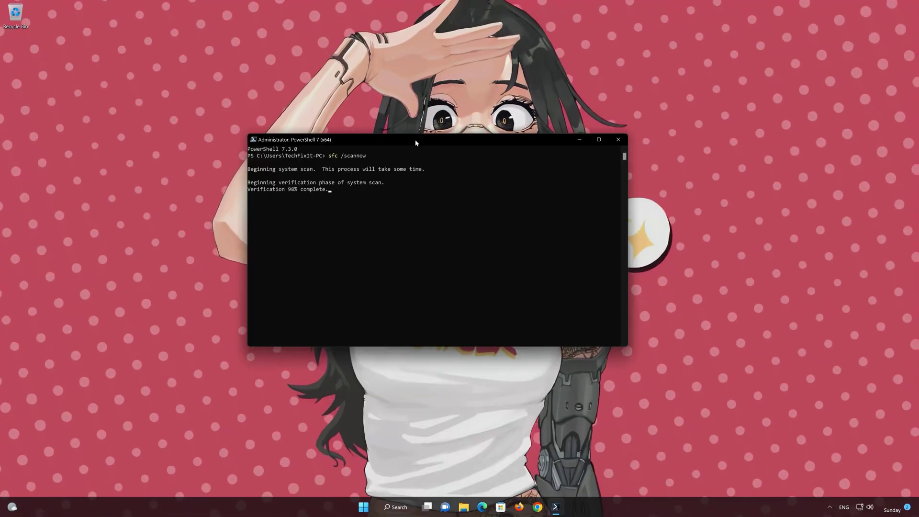
pyautogui.press('Return')
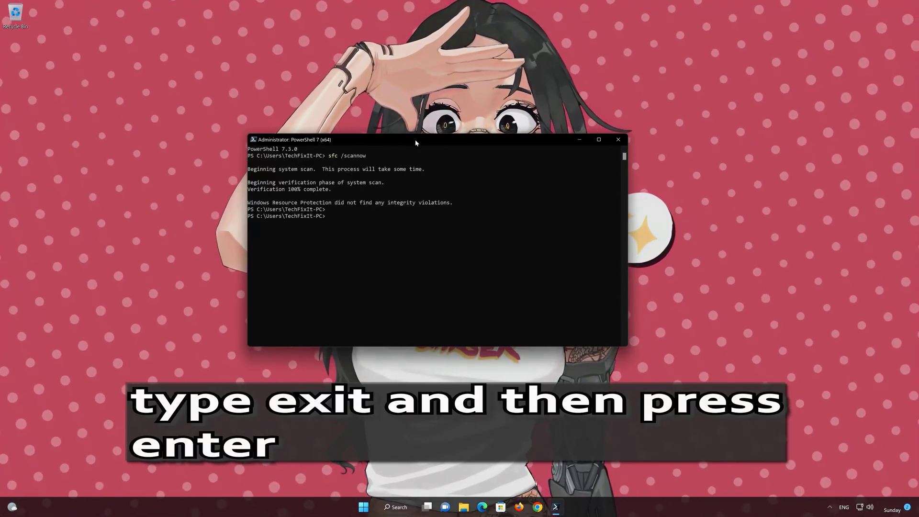
pyautogui.write('ex')
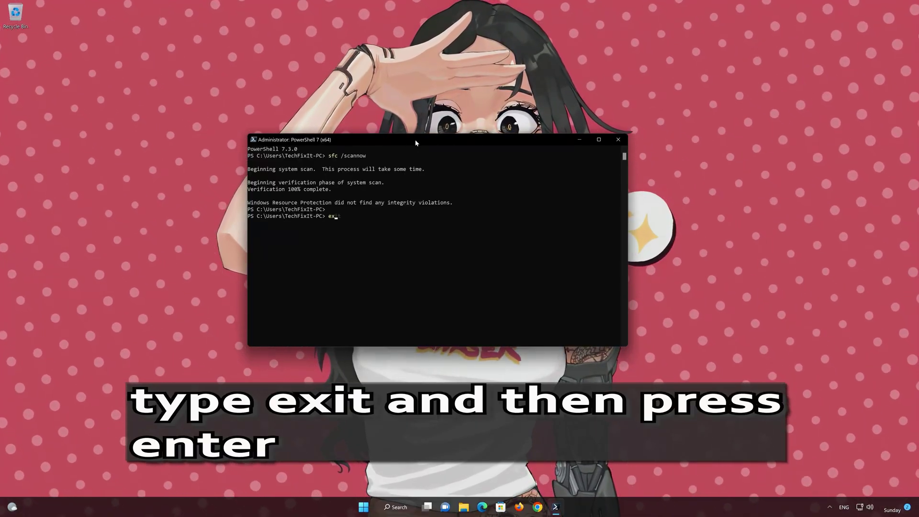
pyautogui.write('it')
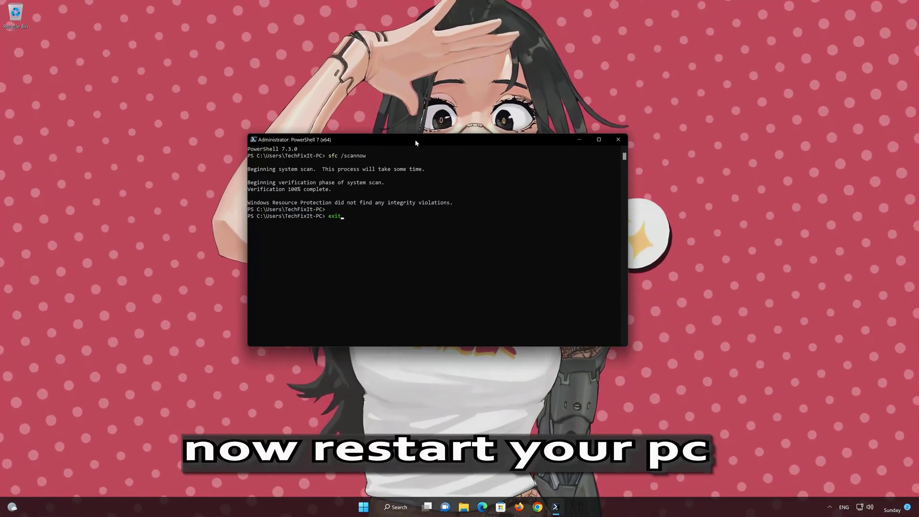
pyautogui.press('Return')
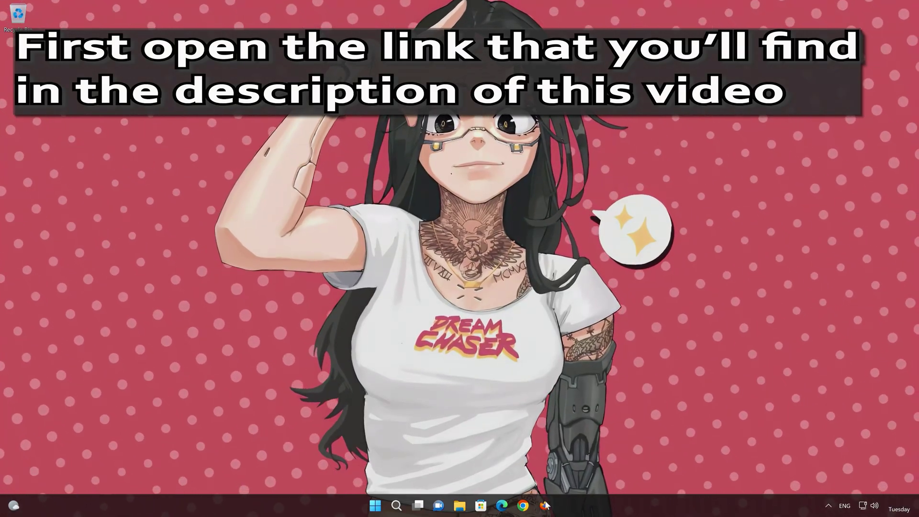
pyautogui.click(546, 506)
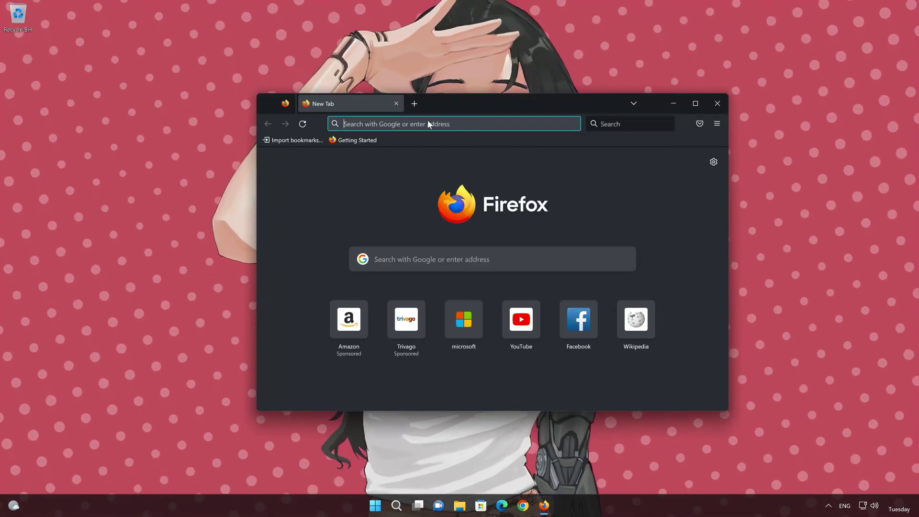
pyautogui.rightClick(430, 124)
pyautogui.click(451, 206)
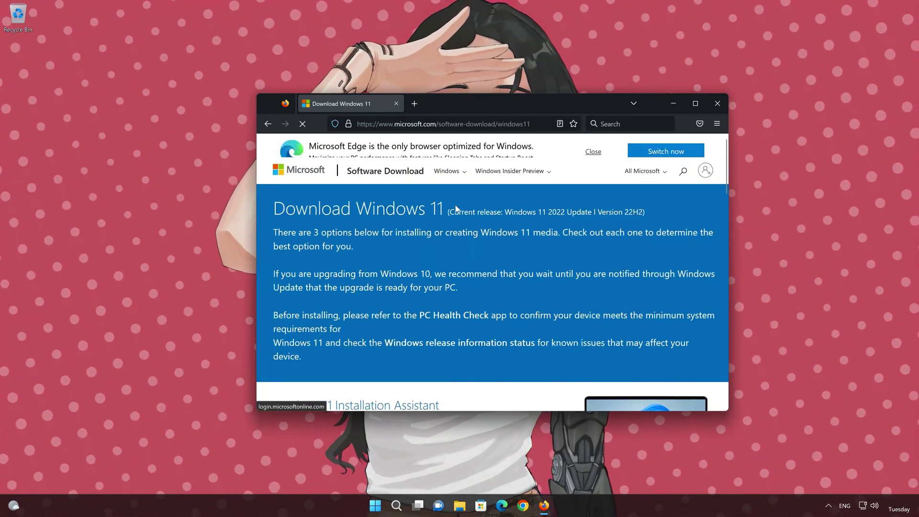
pyautogui.scroll(-10, 455, 211)
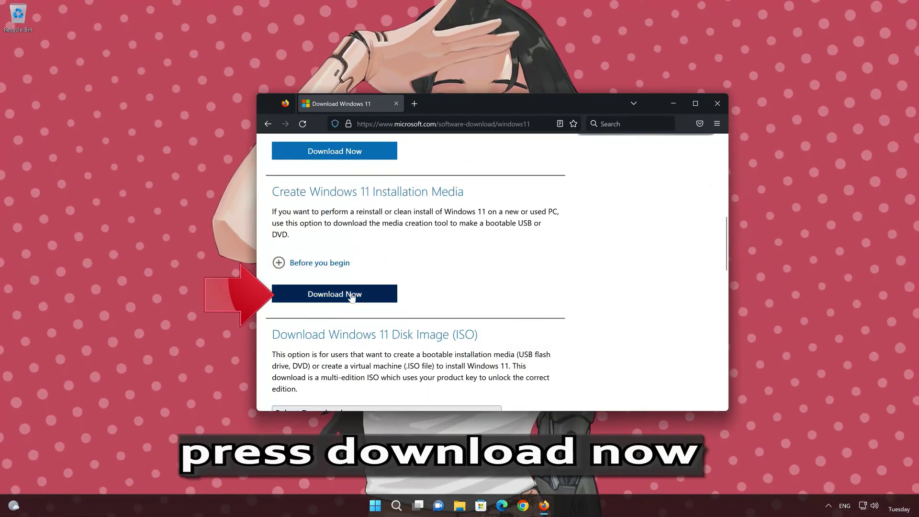
pyautogui.click(350, 297)
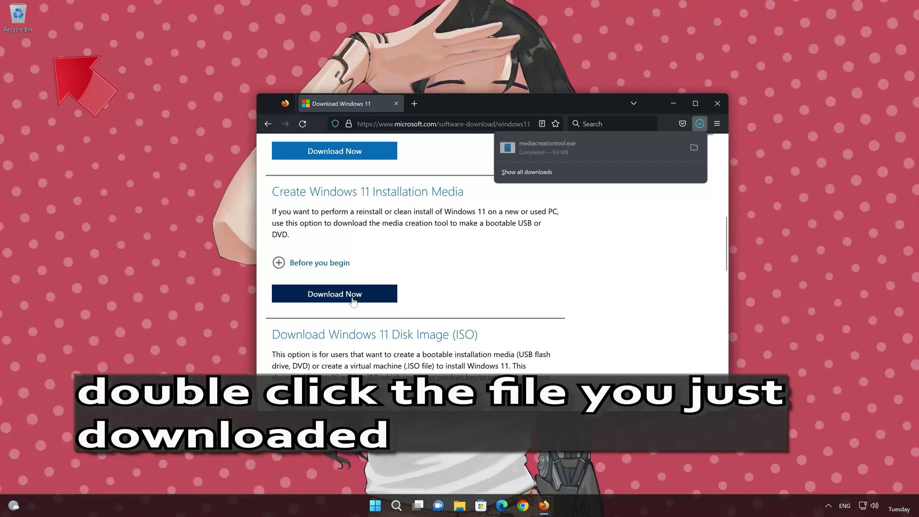
pyautogui.click(718, 103)
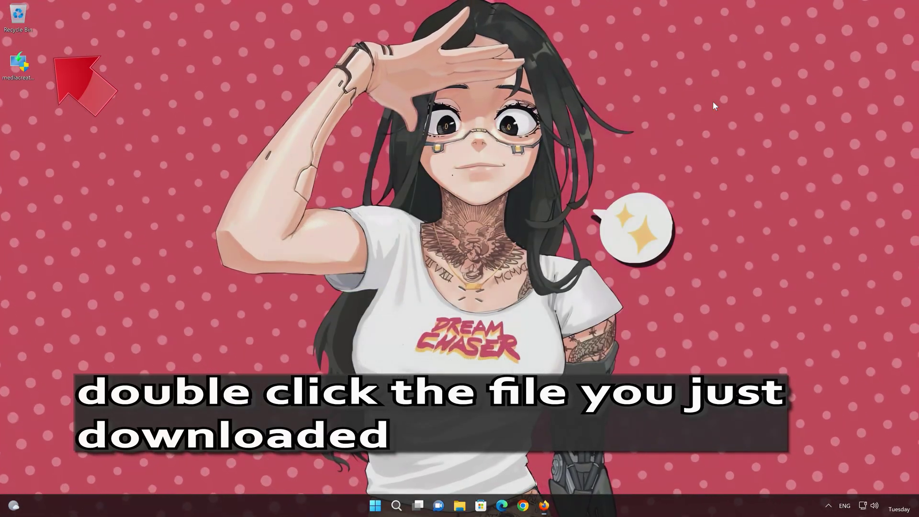
# Run the downloaded mediacreationtool from the desktop, allow it to make changes to the device, and accept its license terms.
pyautogui.click(19, 80)
pyautogui.doubleClick(20, 79)
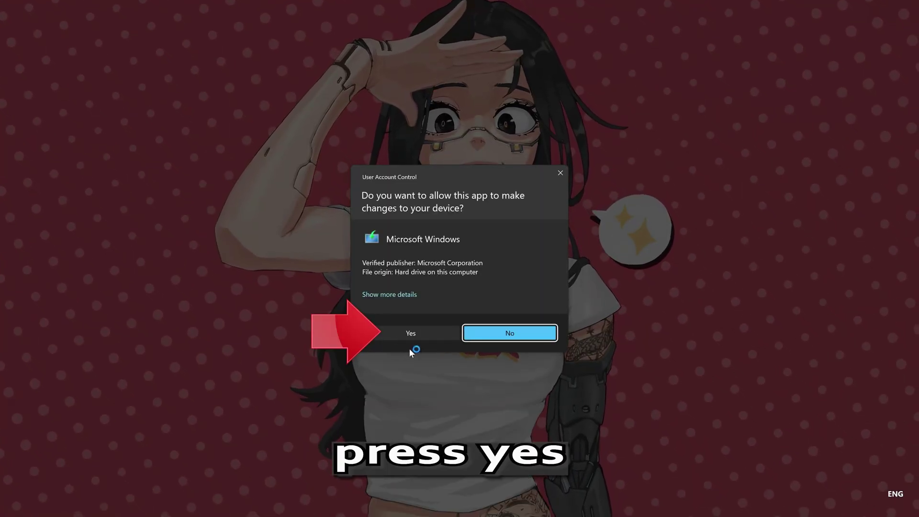
pyautogui.click(406, 335)
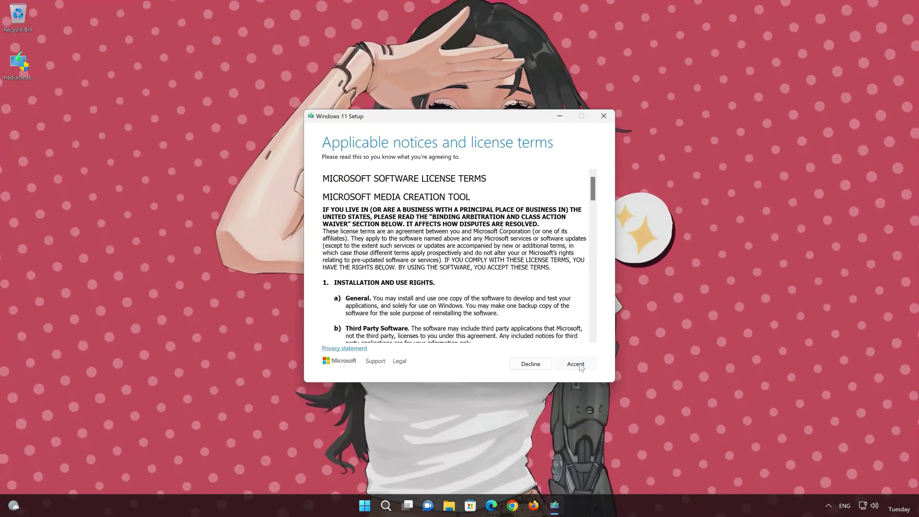
pyautogui.click(577, 364)
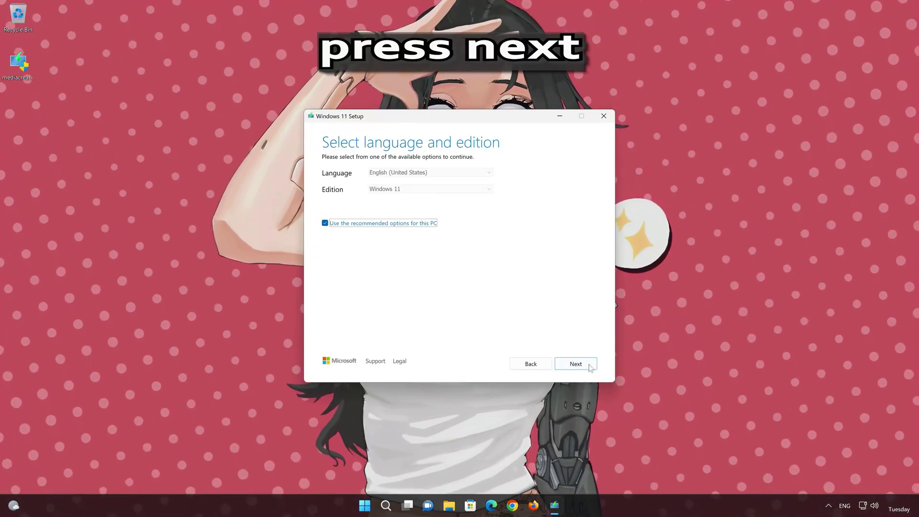
# Keep the recommended language and edition, and create the installation media as an ISO file named Windows 11 on the Desktop.
pyautogui.click(588, 369)
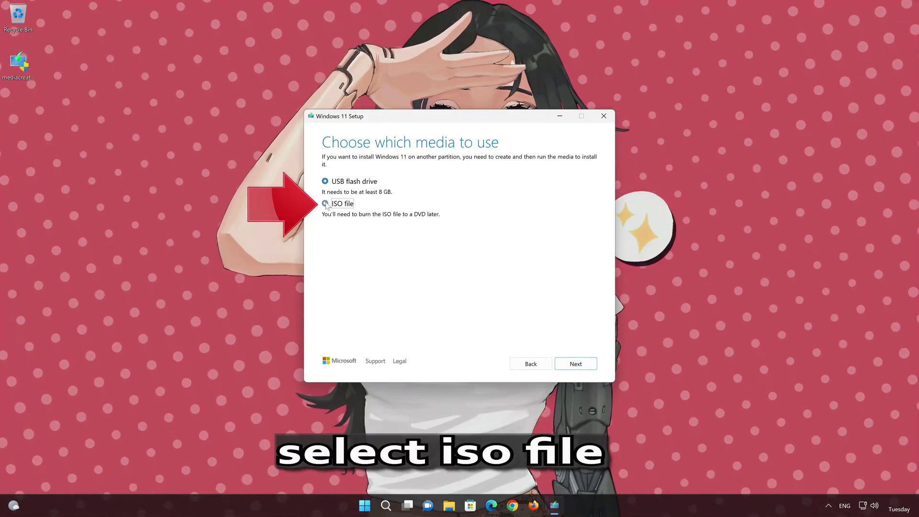
pyautogui.click(325, 204)
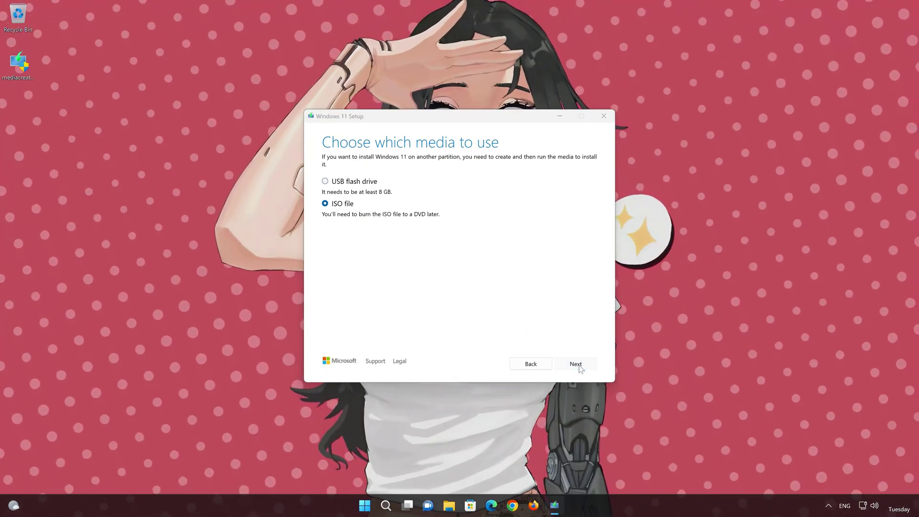
pyautogui.click(576, 364)
pyautogui.click(444, 326)
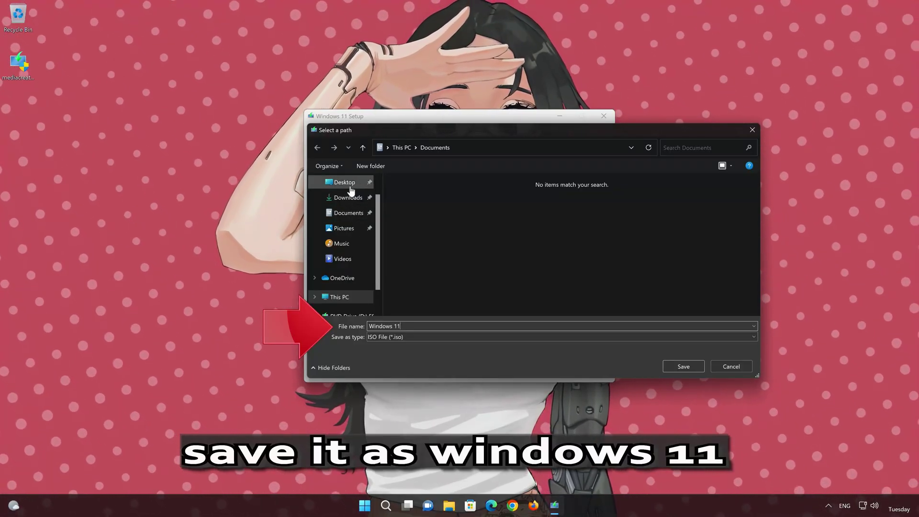
pyautogui.click(344, 182)
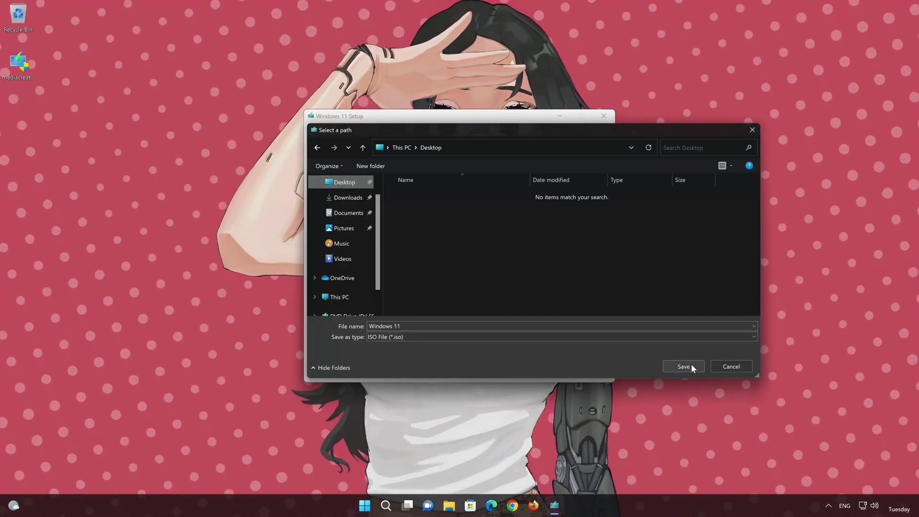
pyautogui.click(691, 368)
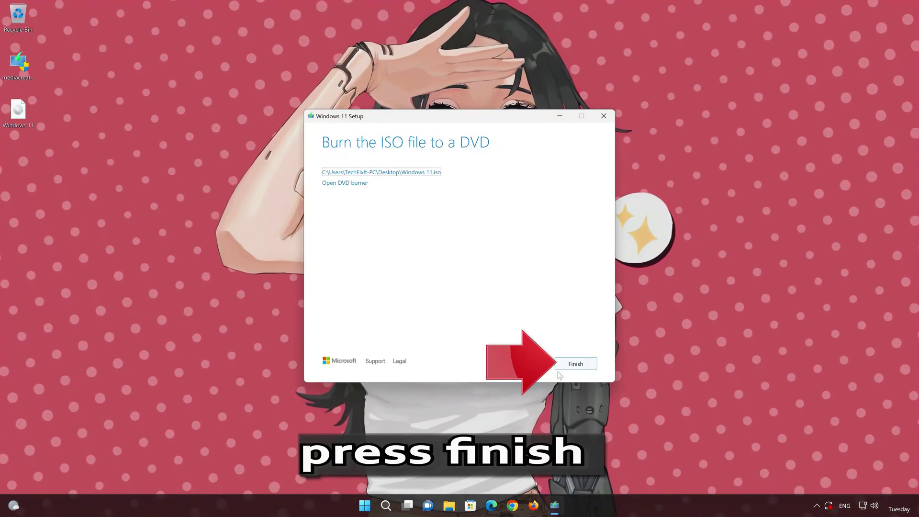
pyautogui.click(574, 364)
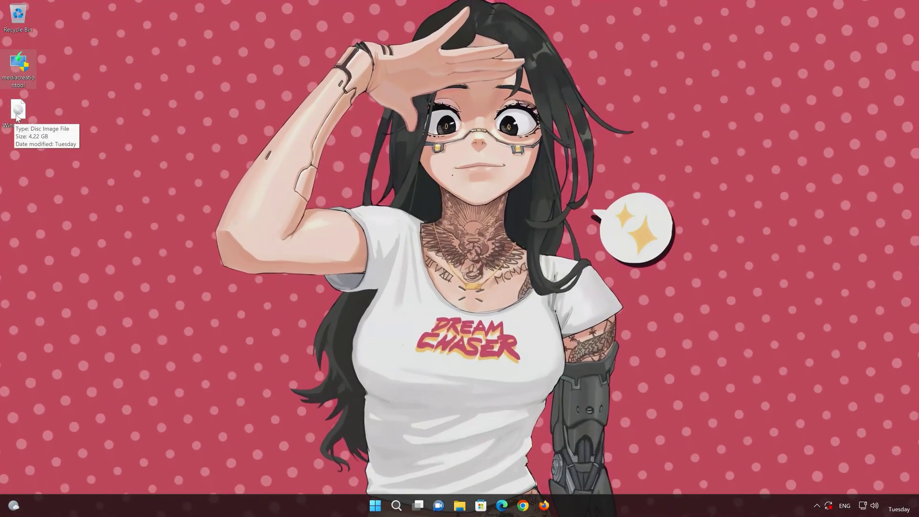
# Mount the Windows 11 ISO from the desktop and run its setup application, allowing it to make changes to the device.
pyautogui.doubleClick(16, 118)
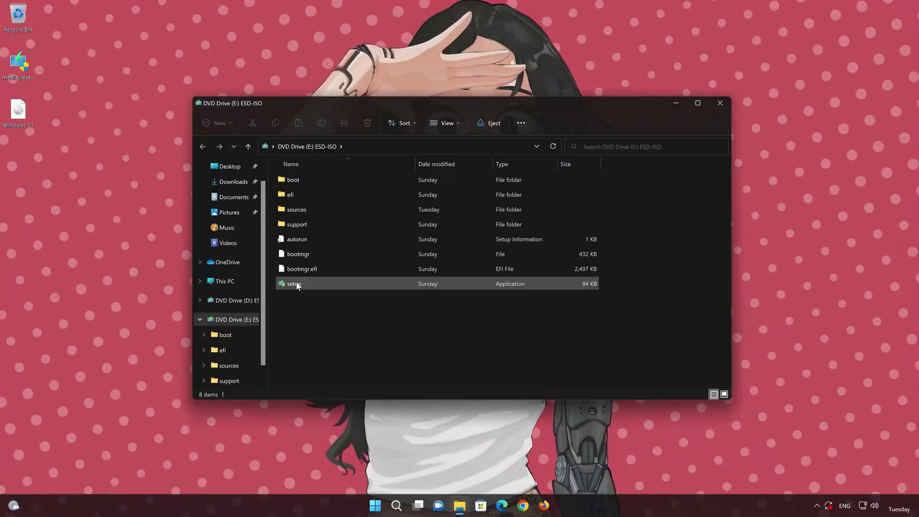
pyautogui.doubleClick(344, 283)
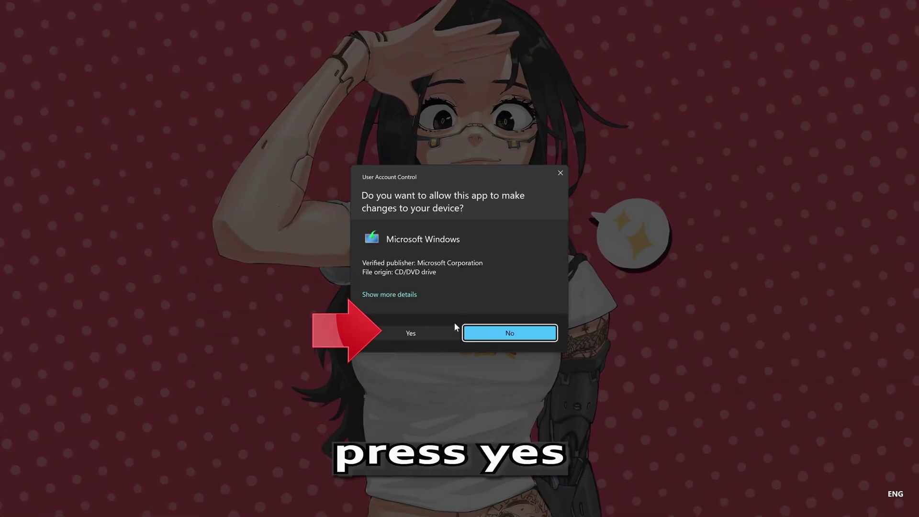
pyautogui.click(410, 331)
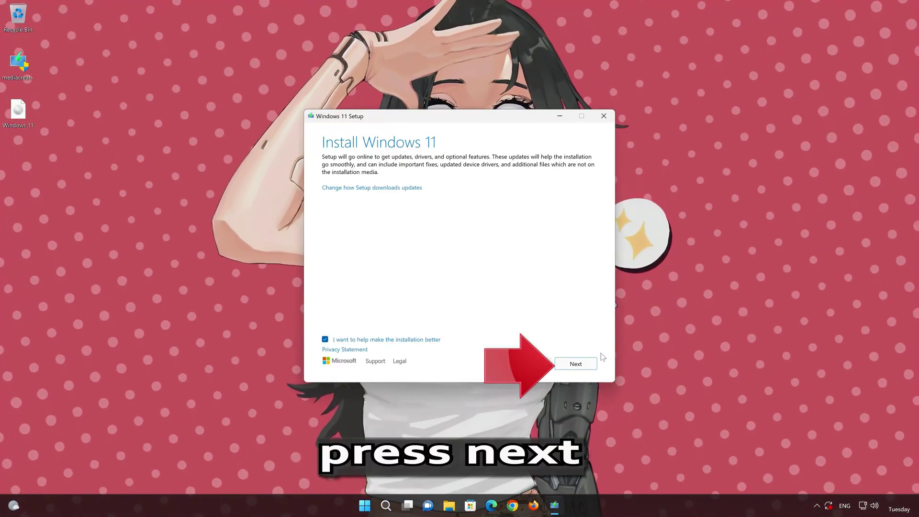
# Accept the Windows 11 Setup license terms and start installing Windows 11 Pro with personal files and apps kept.
pyautogui.click(576, 364)
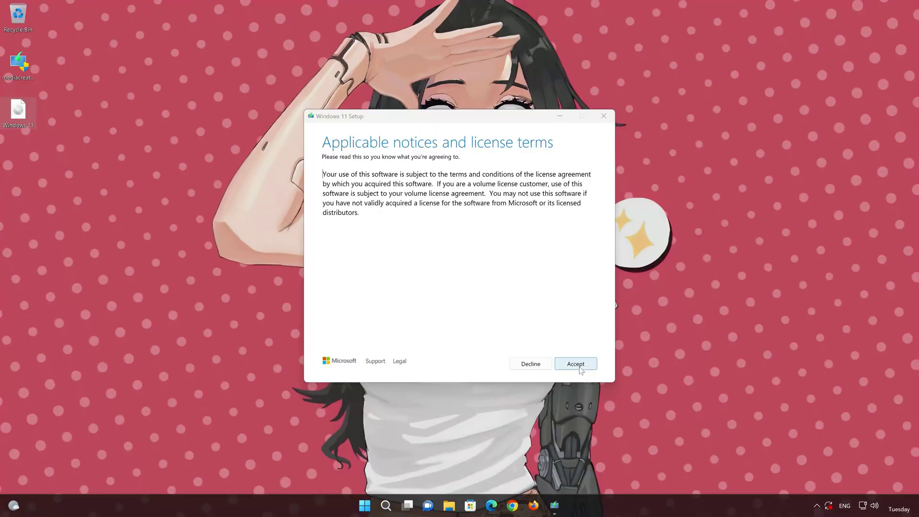
pyautogui.click(577, 365)
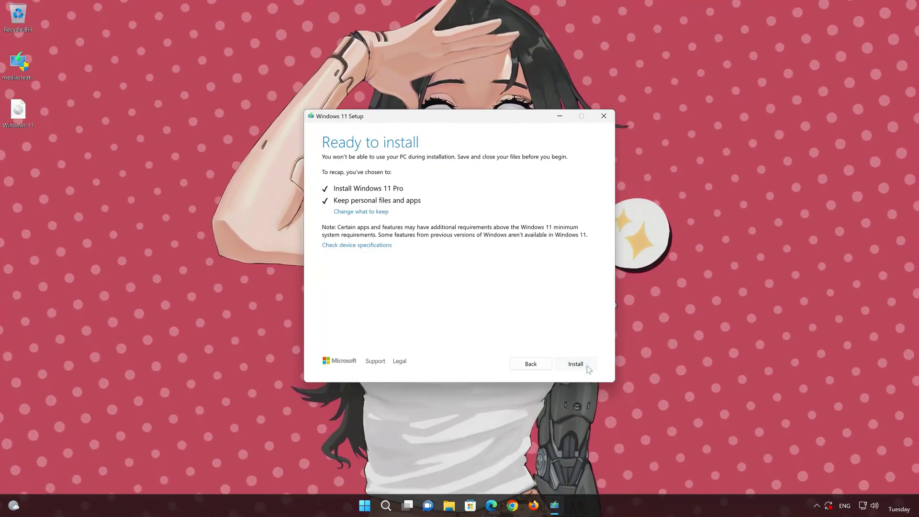
pyautogui.click(587, 366)
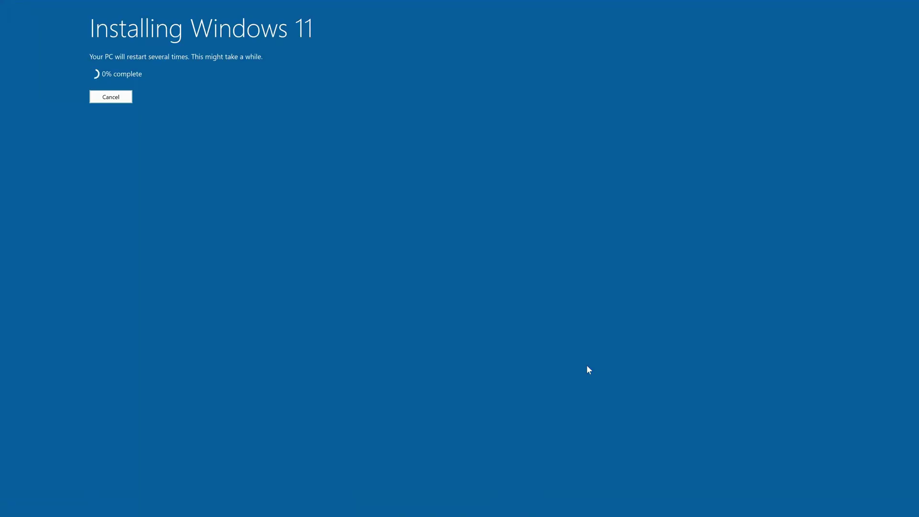